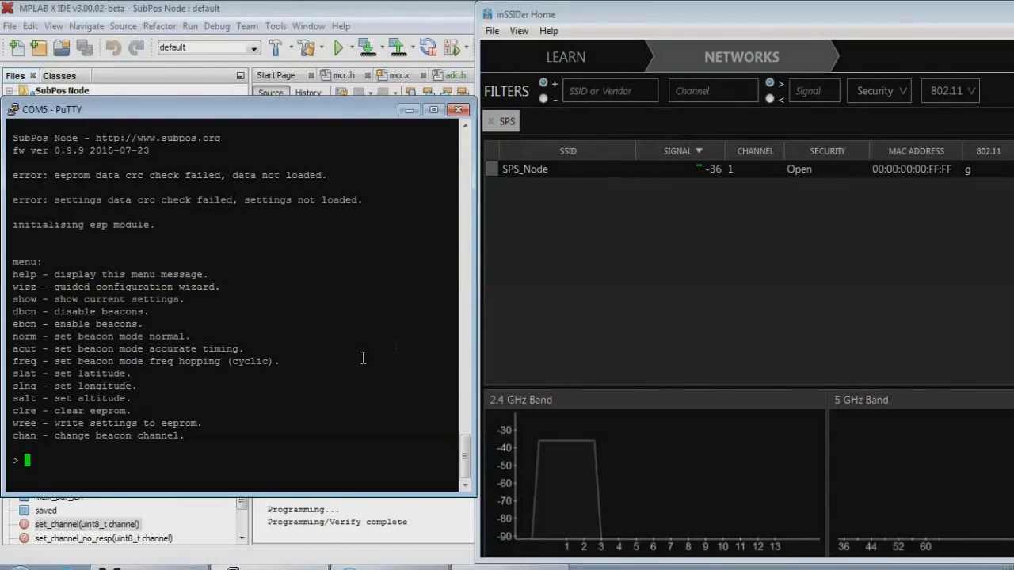
- Show the node's current settings with show, and disable and re-enable its beacons with dbcn and ebcn
{"action": "key", "text": "Return"}
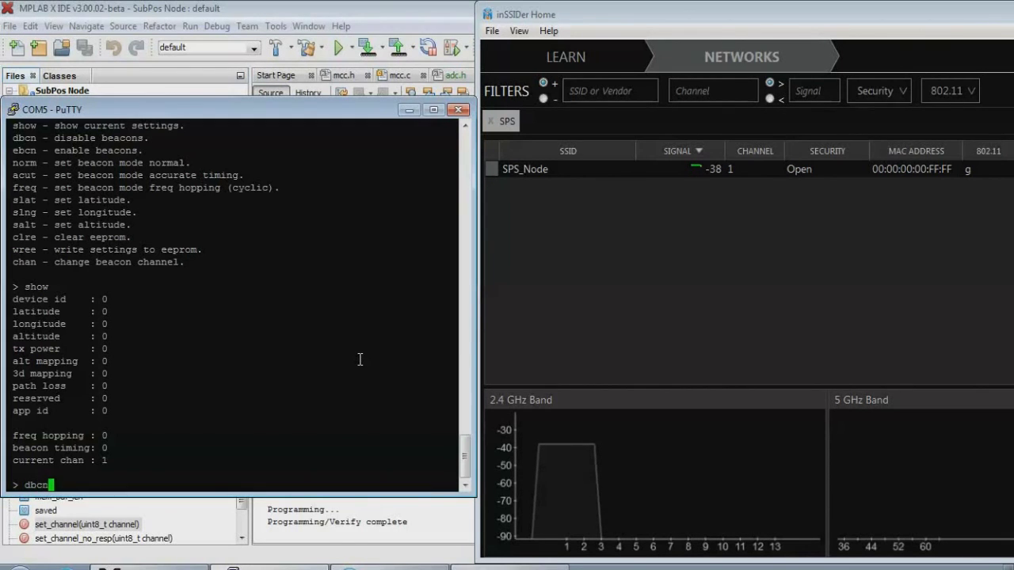
{"action": "type", "text": "dbcn"}
{"action": "key", "text": "Return"}
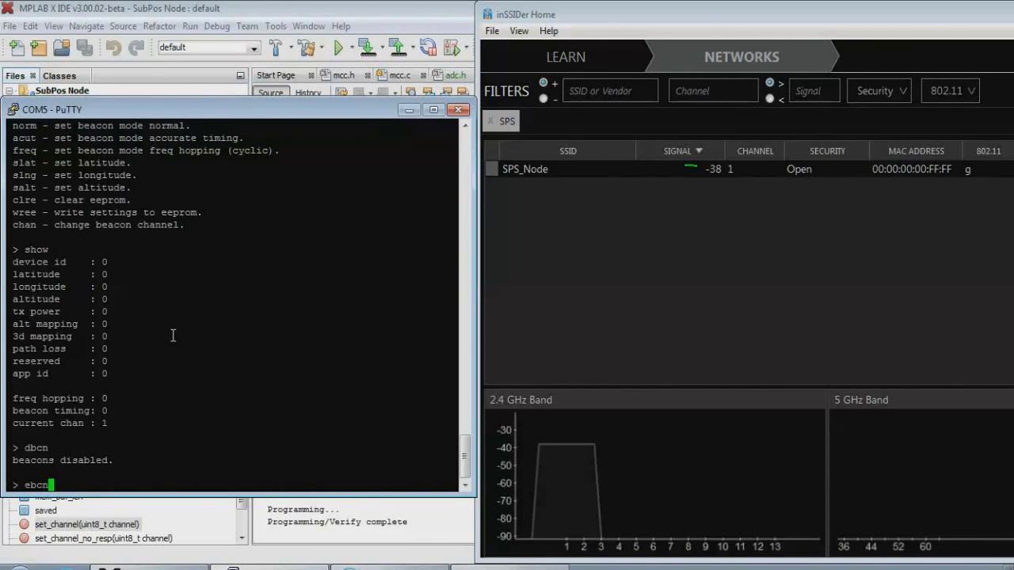
{"action": "key", "text": "Return"}
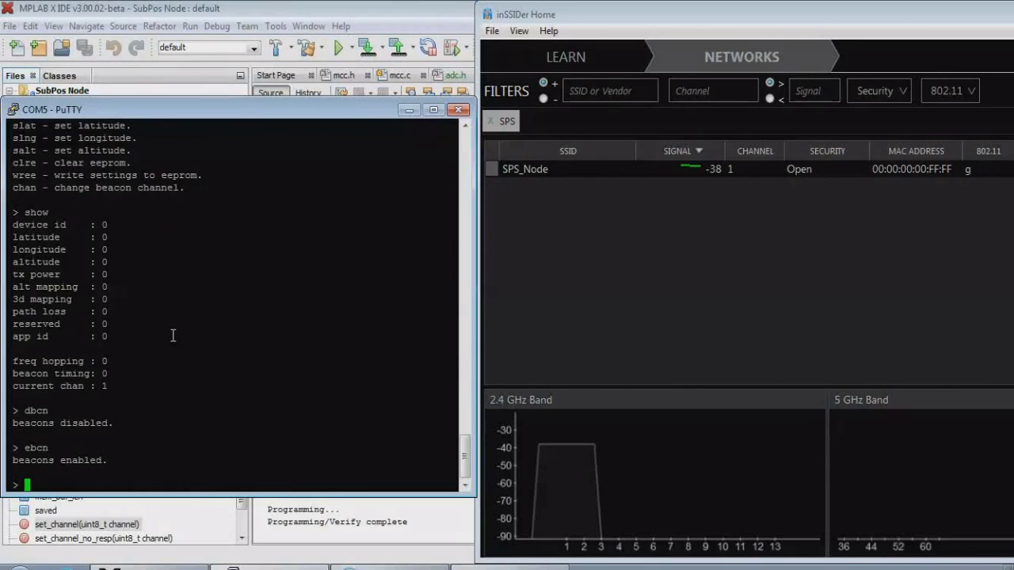
- Display the command menu with help and set the beacon mode to frequency hopping with freq
{"action": "type", "text": "help"}
{"action": "key", "text": "Return"}
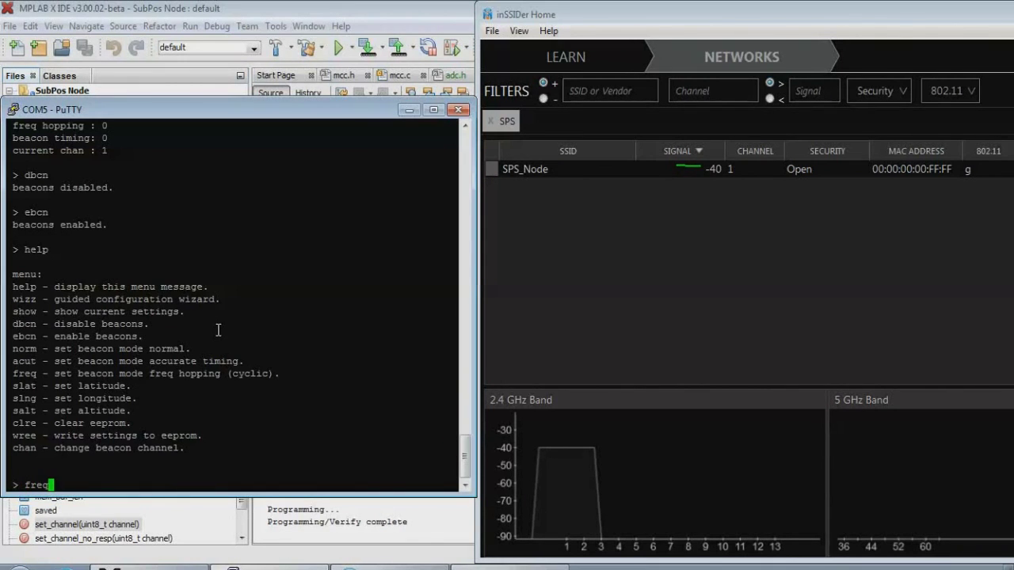
{"action": "type", "text": "freq"}
{"action": "key", "text": "Return"}
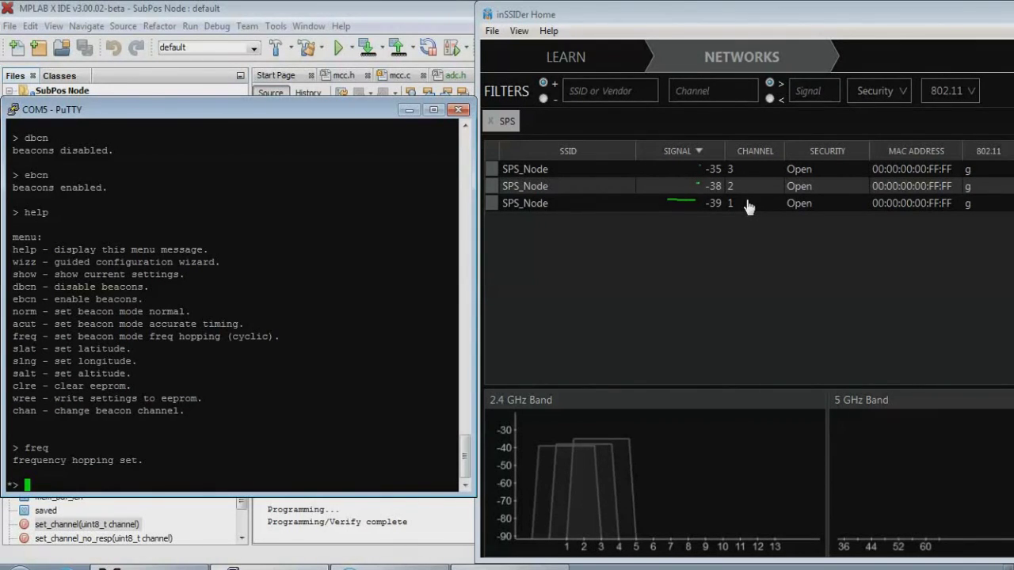
- Write the settings to EEPROM with wree and sort the inSSIDer network list by channel
{"action": "type", "text": "wree"}
{"action": "key", "text": "Return"}
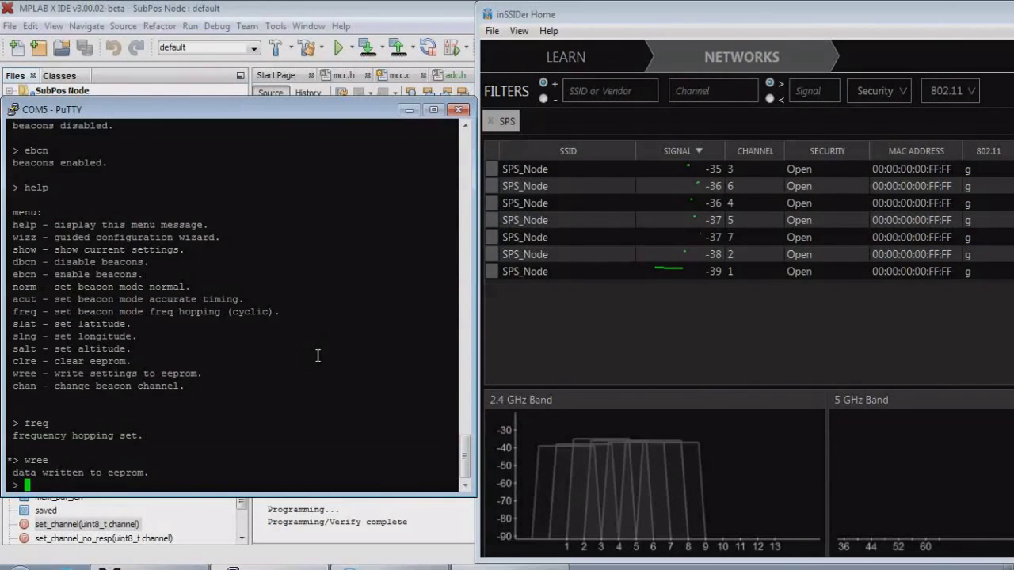
{"action": "left_click", "coordinate": [750, 154]}
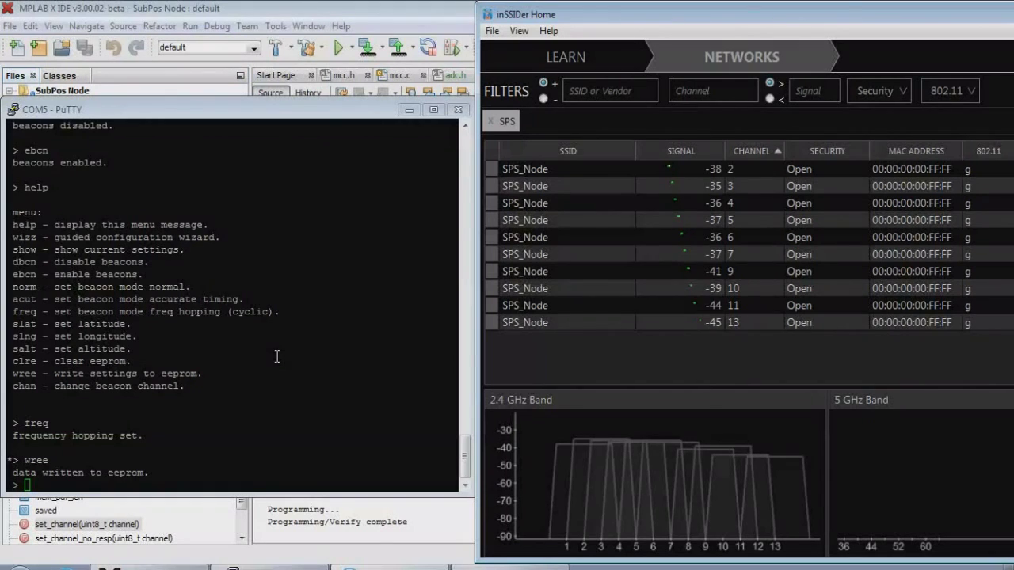
- Return to the PuTTY terminal and switch the beacon mode to norm, freq and norm again
{"action": "left_click", "coordinate": [276, 356]}
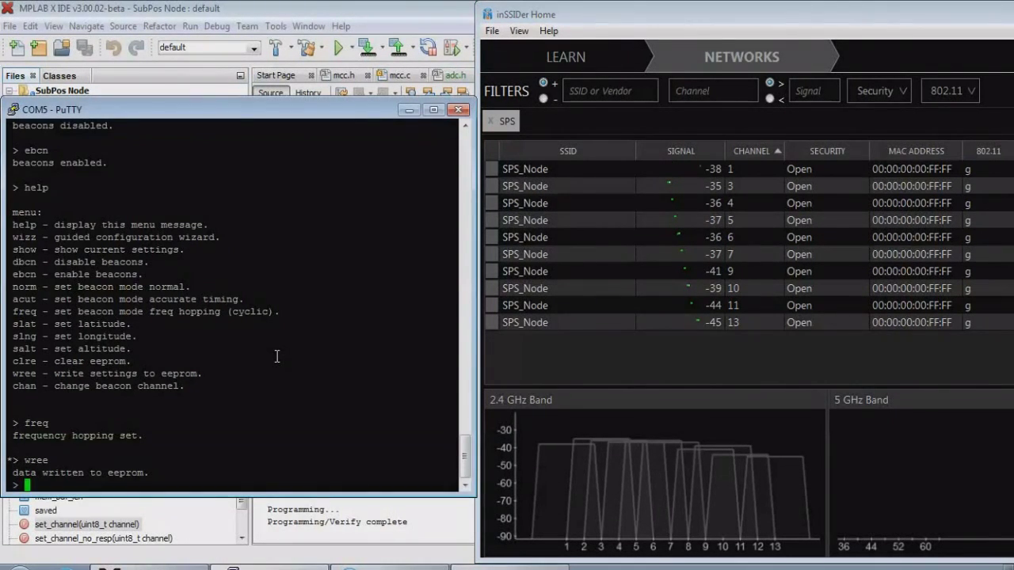
{"action": "type", "text": "norm"}
{"action": "key", "text": "Return"}
{"action": "type", "text": "freq"}
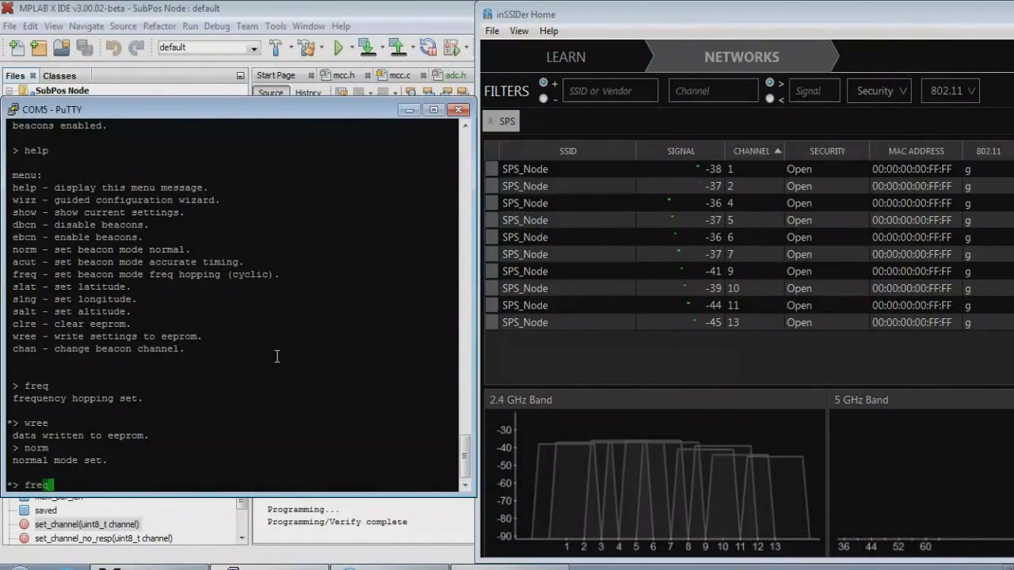
{"action": "key", "text": "Return"}
{"action": "type", "text": "norm"}
{"action": "key", "text": "Return"}
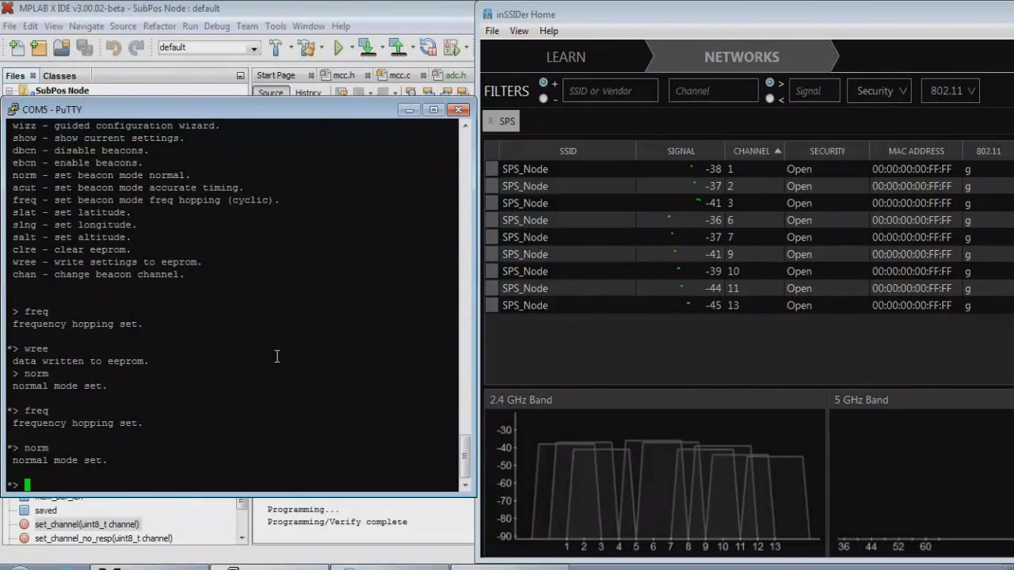
- Display the command menu with help and change the beacon channel to 5 with chan
{"action": "type", "text": "help"}
{"action": "key", "text": "Return"}
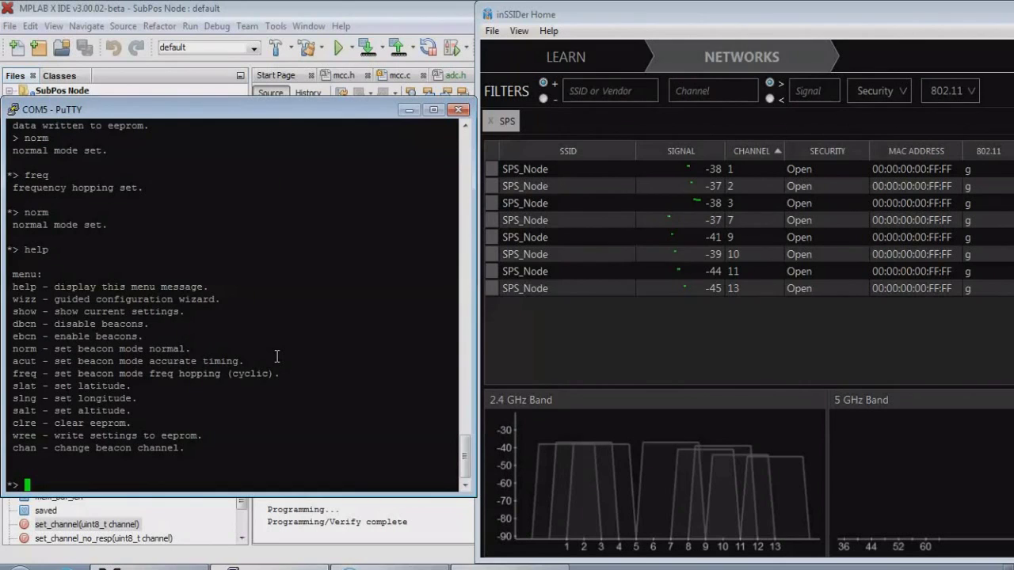
{"action": "type", "text": "chan"}
{"action": "key", "text": "Return"}
{"action": "type", "text": "5"}
{"action": "key", "text": "Return"}
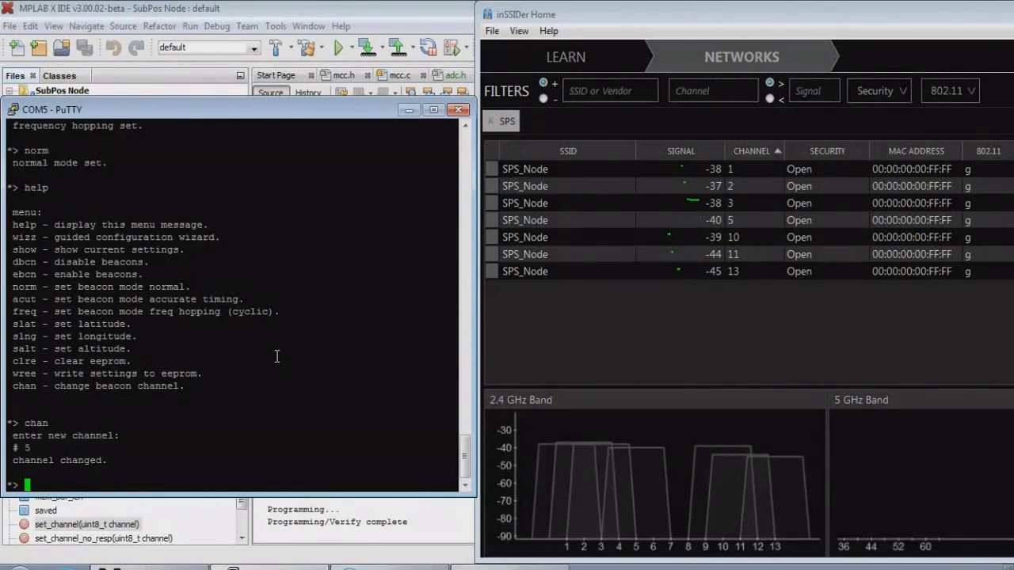
- Start the wizz configuration wizard and enter device id 1, latitude -37.8602828 and longitude 145.079616
{"action": "type", "text": "wizz"}
{"action": "key", "text": "Return"}
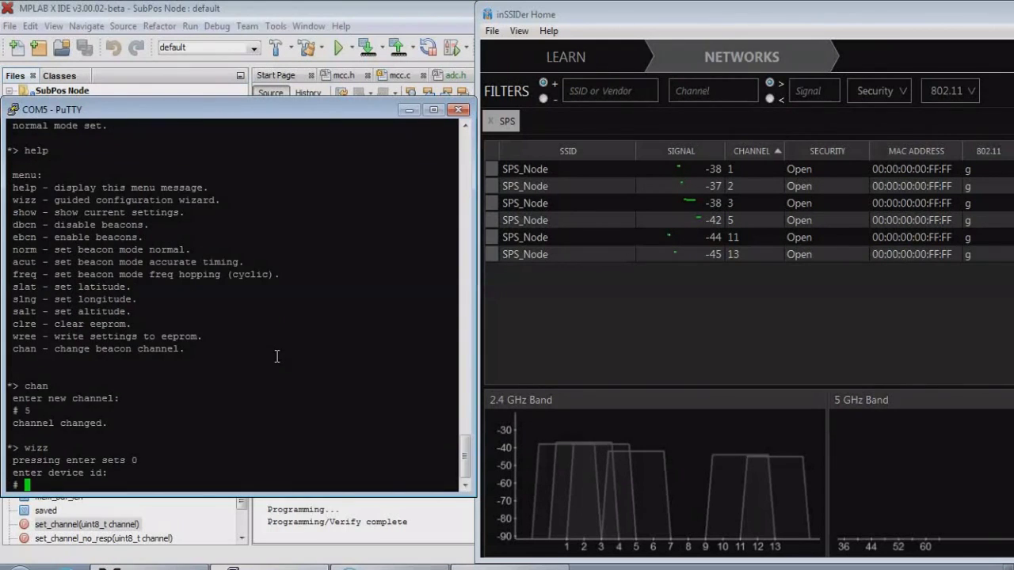
{"action": "type", "text": "1"}
{"action": "key", "text": "Return"}
{"action": "type", "text": "-37."}
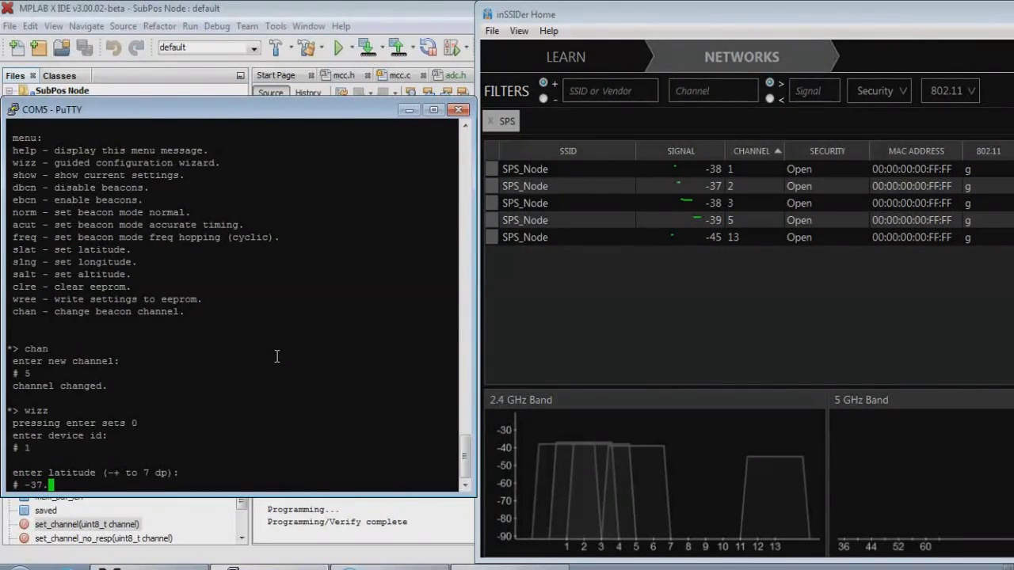
{"action": "type", "text": "8602828"}
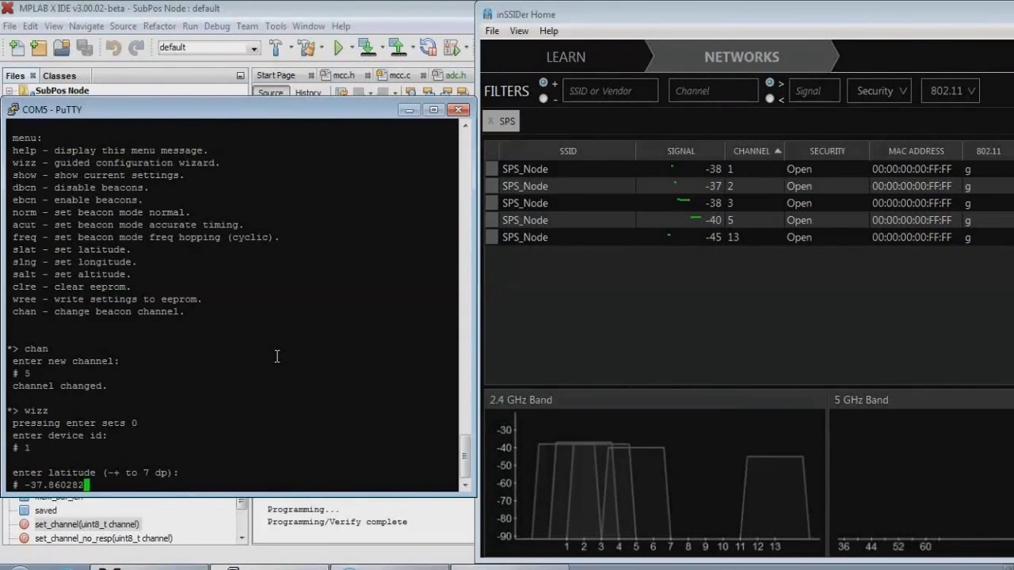
{"action": "key", "text": "Return"}
{"action": "type", "text": "145.0"}
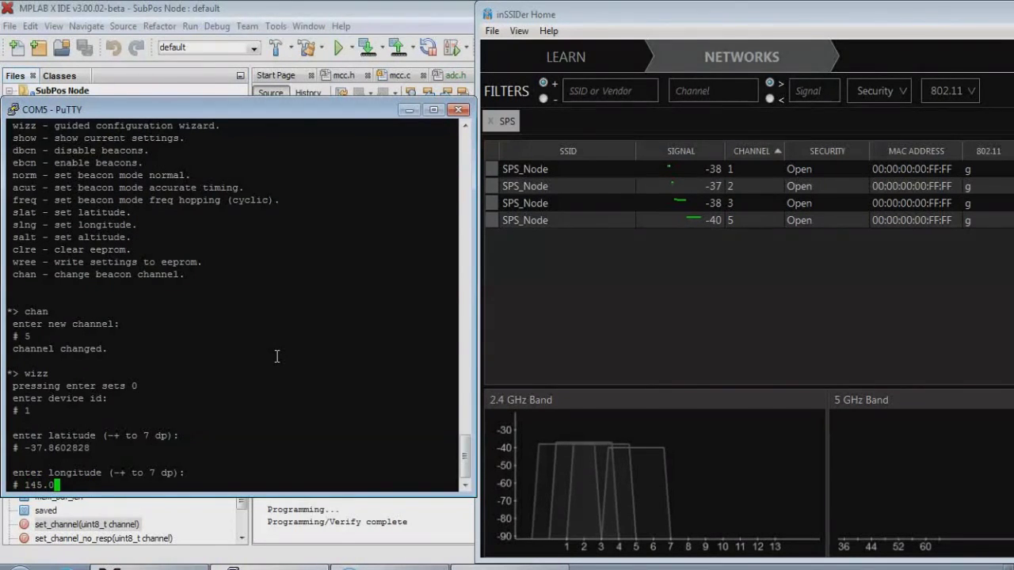
{"action": "type", "text": "796"}
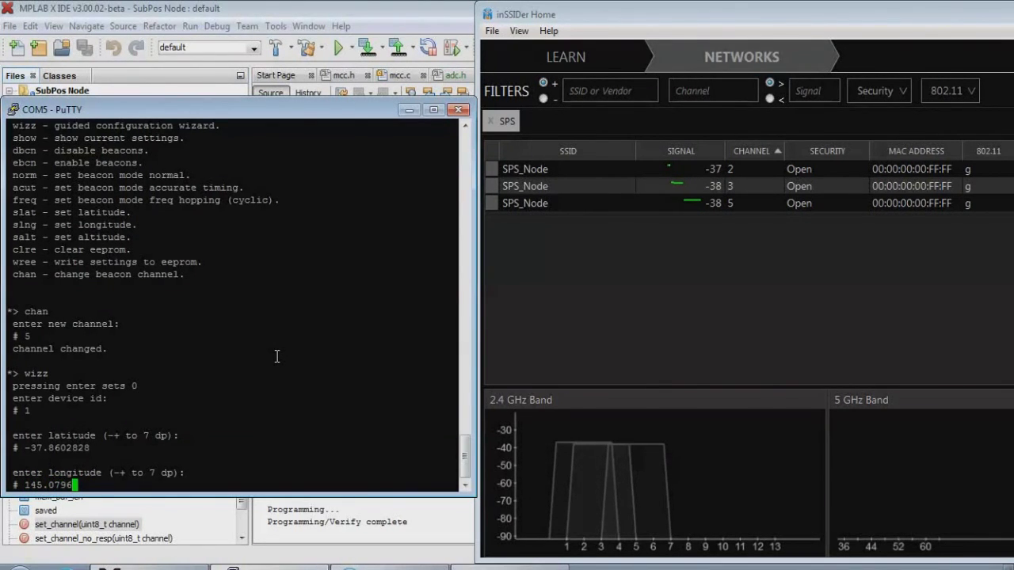
{"action": "type", "text": "16"}
{"action": "key", "text": "Return"}
- Set altitude to 1000 cm, tx power to 15.6 dBm and path loss to 3, with 0 for both mappings, reserved data and application id
{"action": "type", "text": "1000"}
{"action": "key", "text": "Return"}
{"action": "type", "text": "15.6"}
{"action": "key", "text": "Return"}
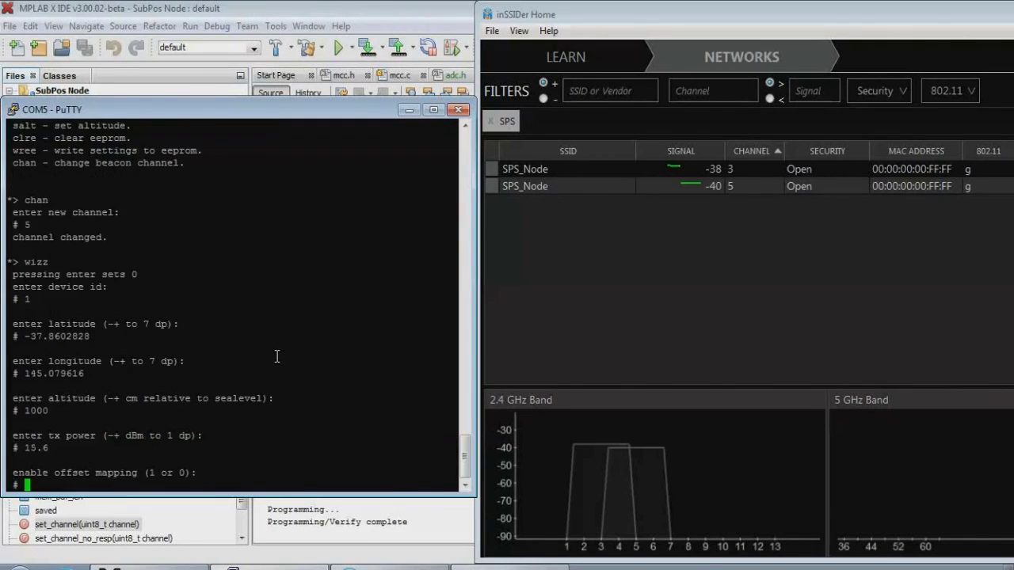
{"action": "type", "text": "0 0 0 0 3 "}
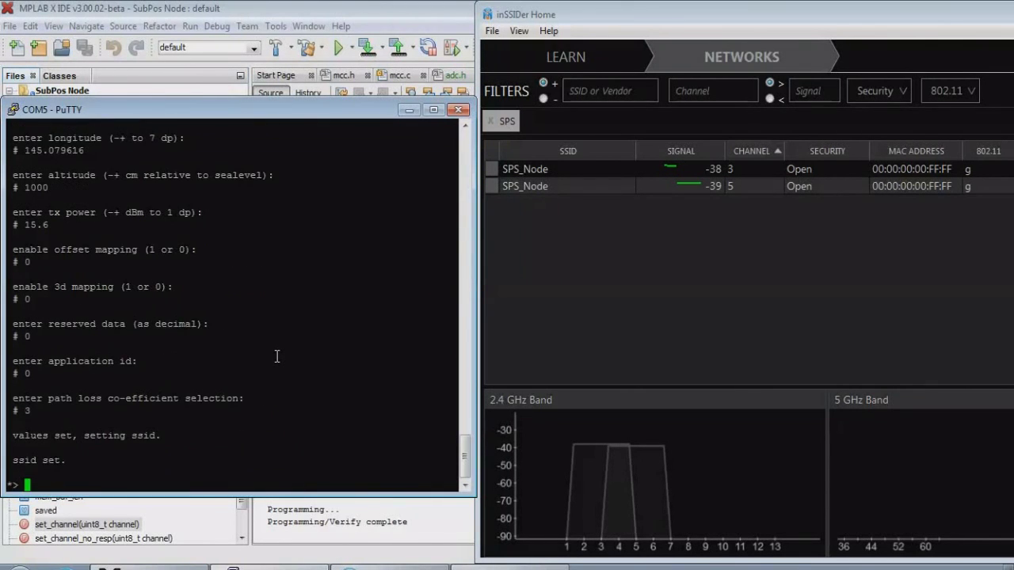
- Write the configured settings to EEPROM with wree, displaying them with show before the write and again after the node restarts
{"action": "type", "text": "show"}
{"action": "key", "text": "Return"}
{"action": "type", "text": "wree"}
{"action": "key", "text": "Return"}
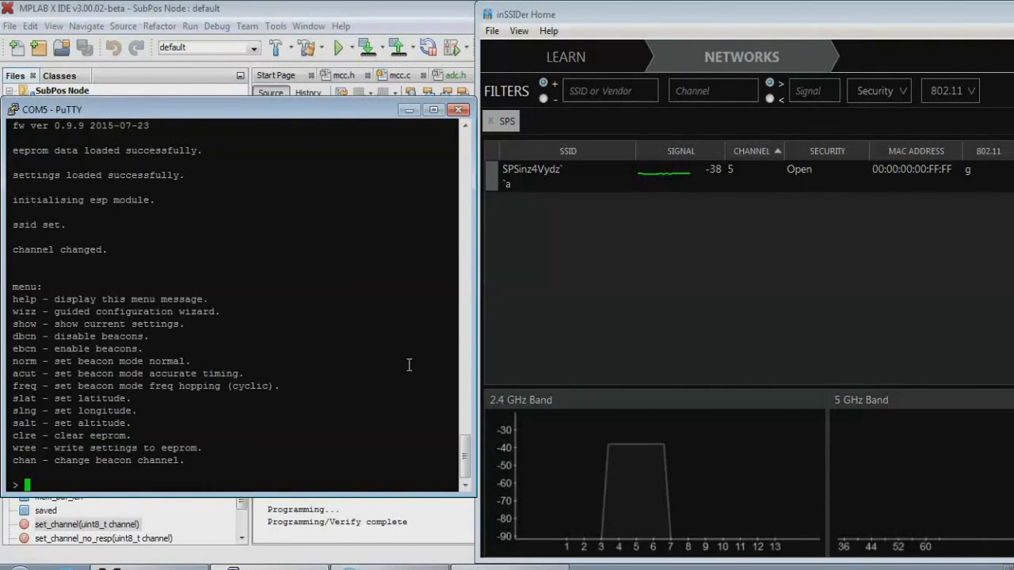
{"action": "type", "text": "show"}
{"action": "key", "text": "Return"}
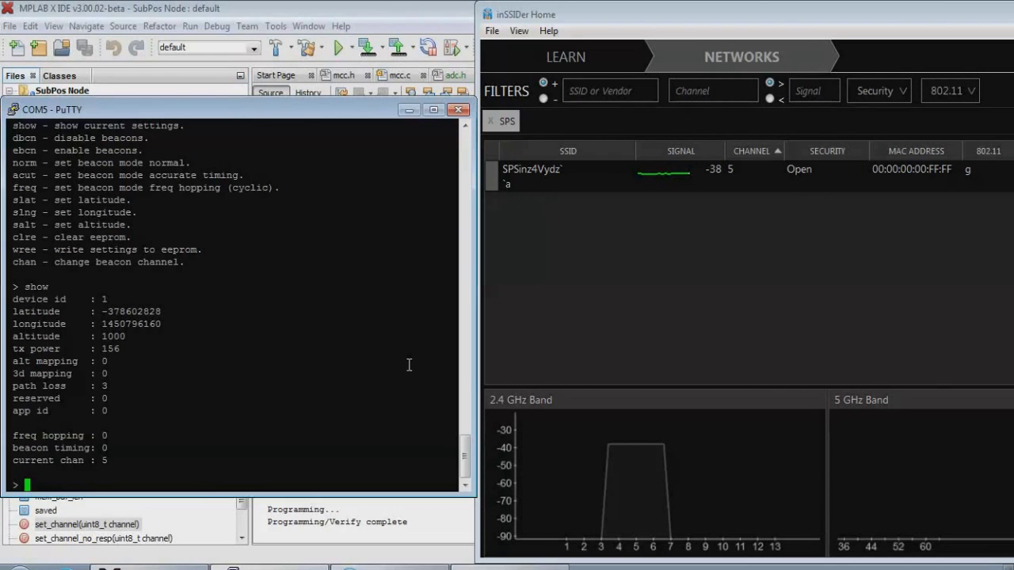